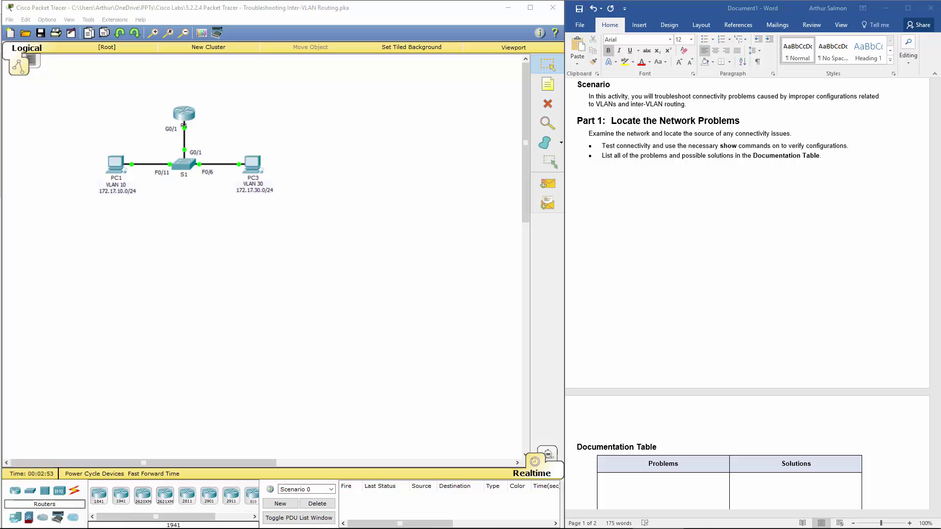
# Review the lab handout in Word and move the caret into the Documentation Table rows
pyautogui.click(641, 246)
pyautogui.scroll(3, 640, 246)
pyautogui.scroll(3, 633, 246)
pyautogui.click(633, 246)
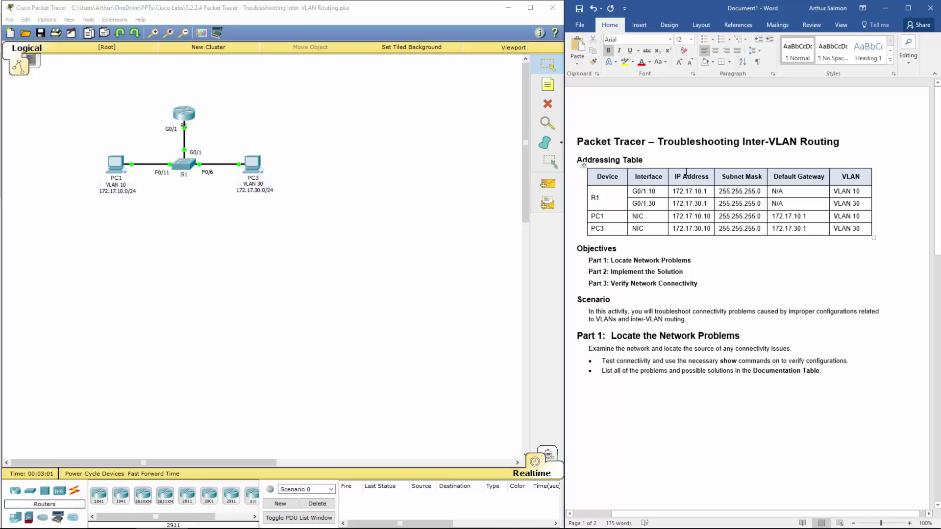
pyautogui.scroll(-5, 687, 174)
pyautogui.scroll(-8, 673, 192)
pyautogui.scroll(-3, 660, 168)
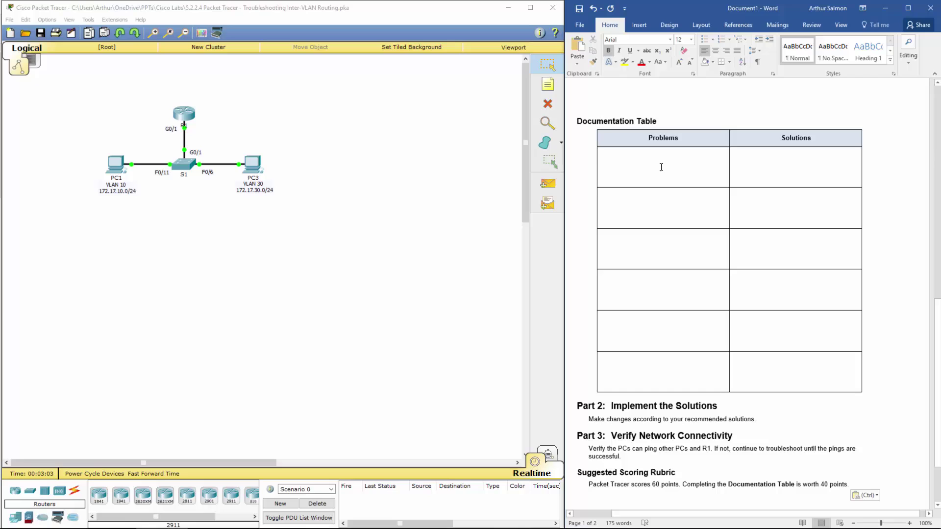
pyautogui.click(661, 168)
pyautogui.press('Down')
pyautogui.press('Down')
pyautogui.press('Down')
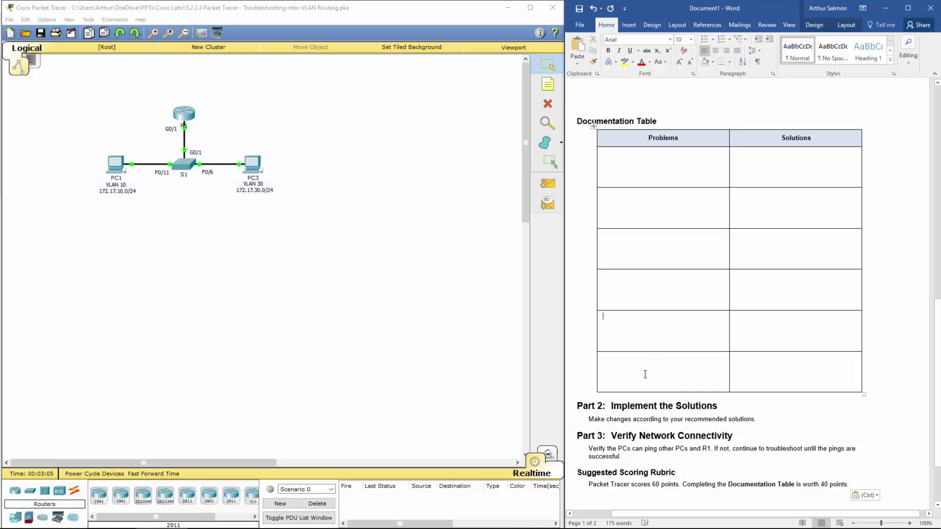
pyautogui.press('Down')
# From PC1's command prompt, ping 172.17.10.10 (replies) and gateway 172.17.10.1 (timeouts)
pyautogui.click(117, 158)
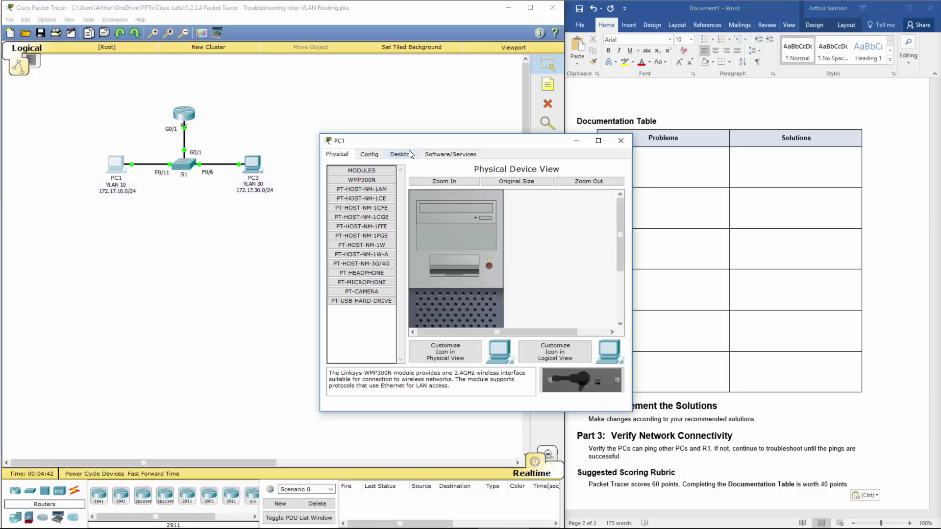
pyautogui.click(403, 152)
pyautogui.click(524, 186)
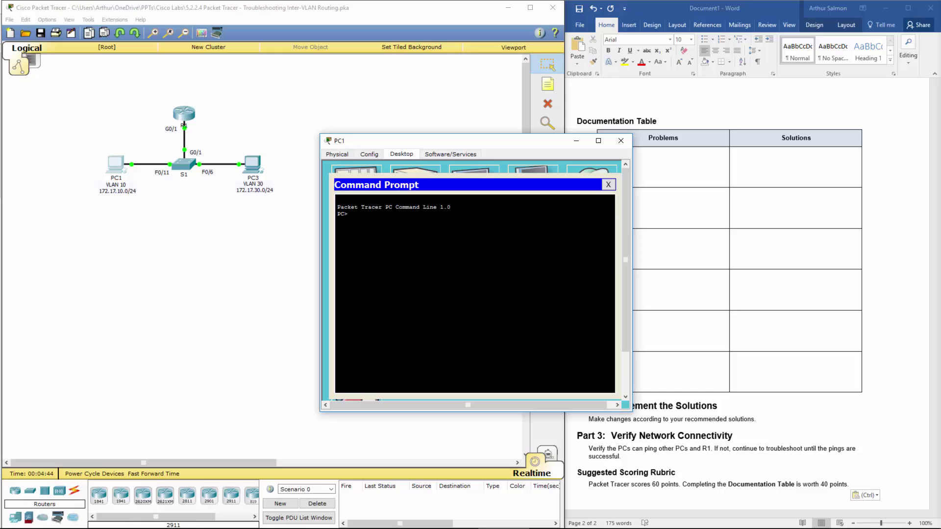
pyautogui.write('ping')
pyautogui.write(' 172.')
pyautogui.write('17.')
pyautogui.write('10.1')
pyautogui.write('0')
pyautogui.press('Return')
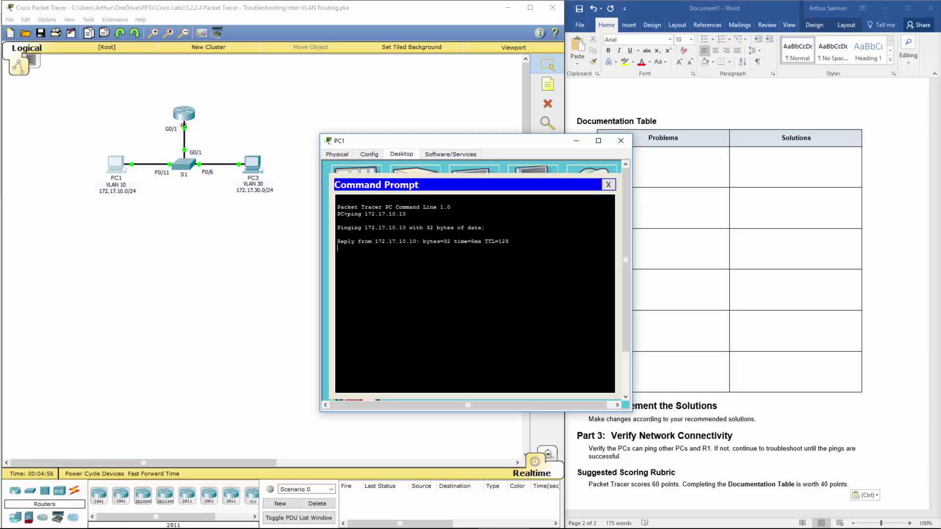
pyautogui.hotkey('ctrl', 'c')
pyautogui.press('Up')
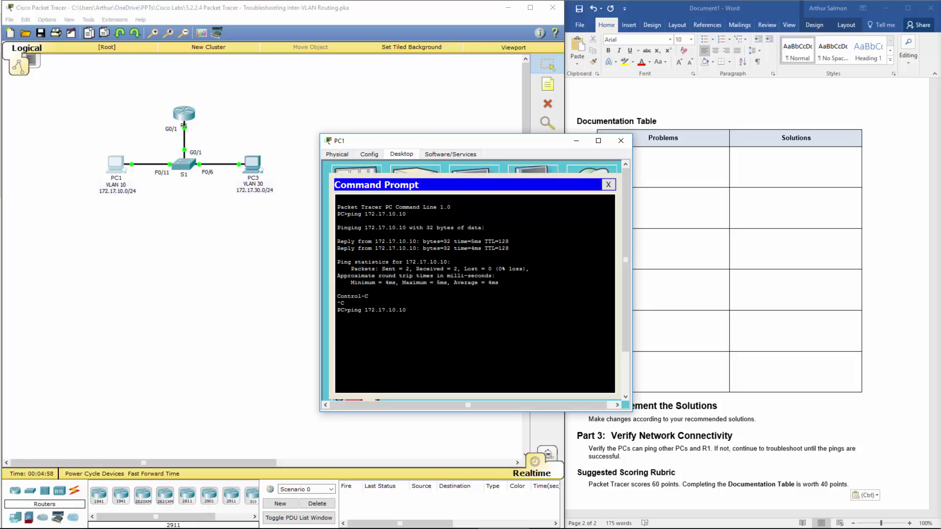
pyautogui.press('Return')
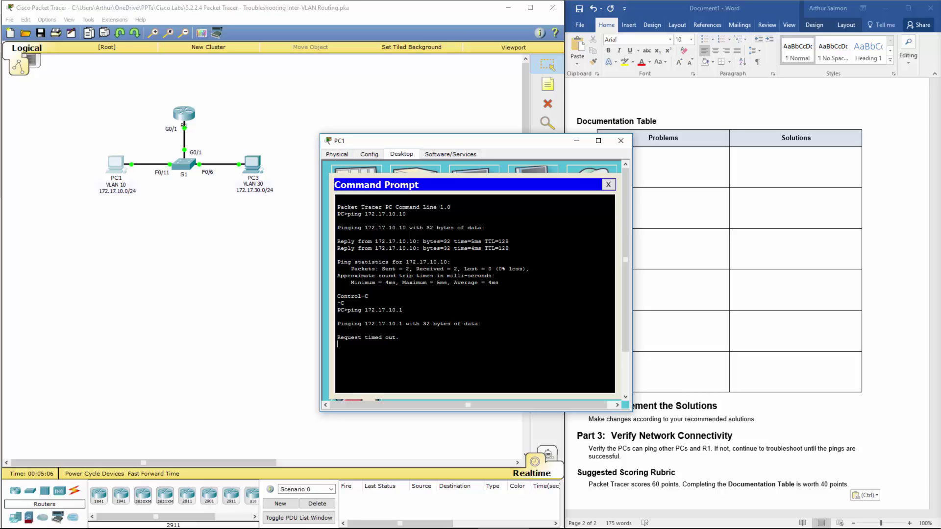
# On R1's CLI enter privileged mode and run show ip int brief, correcting the mistyped command
pyautogui.click(620, 141)
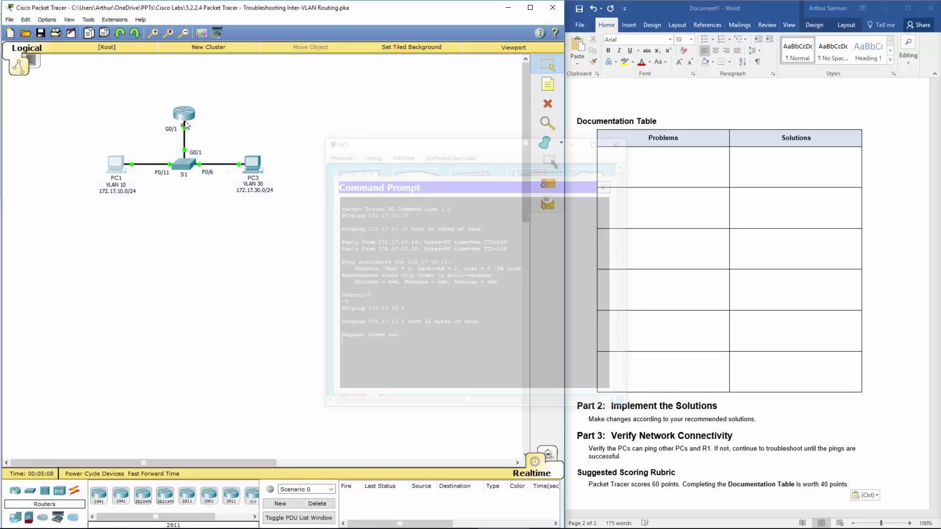
pyautogui.click(183, 116)
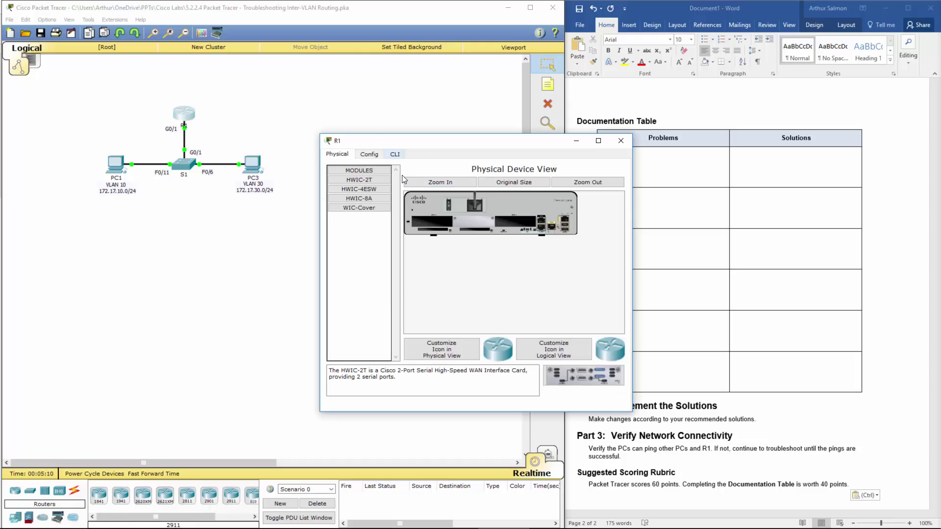
pyautogui.click(395, 154)
pyautogui.press('Return')
pyautogui.press('Return')
pyautogui.press('Return')
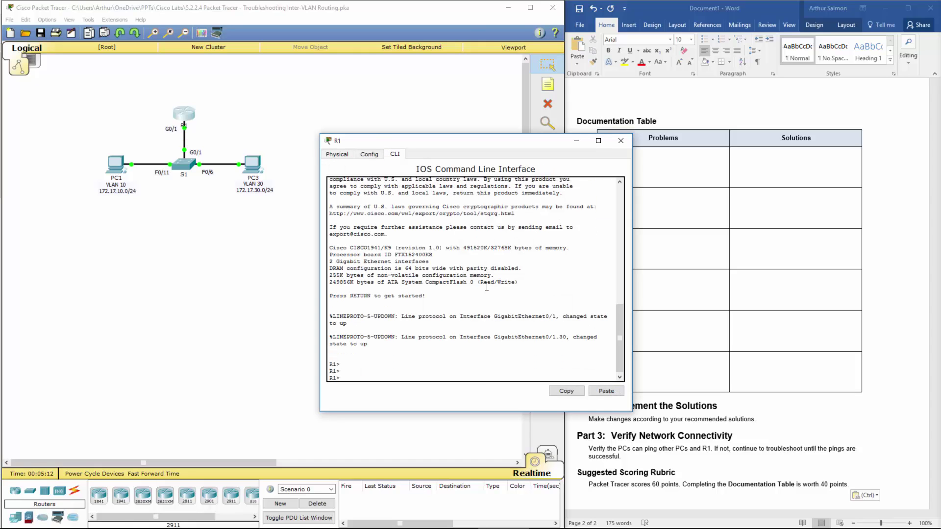
pyautogui.write('en')
pyautogui.press('Return')
pyautogui.write('show')
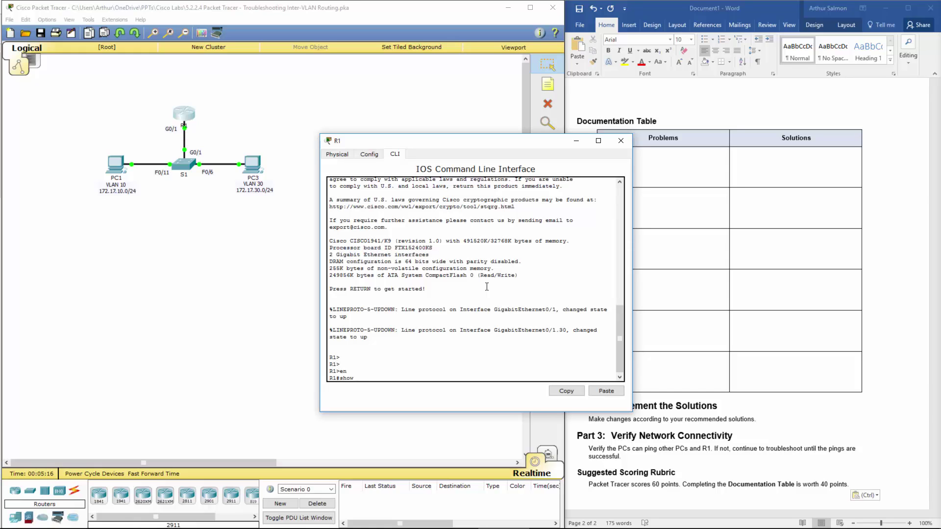
pyautogui.write(' int ')
pyautogui.write('brief')
pyautogui.press('Return')
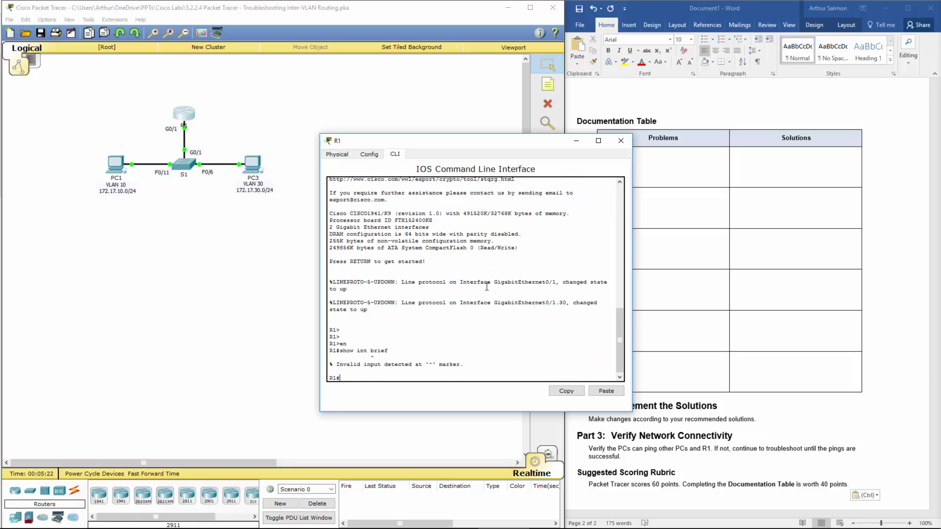
pyautogui.press('Up')
pyautogui.press('BackSpace')
pyautogui.press('BackSpace')
pyautogui.press('BackSpace')
pyautogui.press('BackSpace')
pyautogui.press('BackSpace')
pyautogui.press('BackSpace')
pyautogui.press('BackSpace')
pyautogui.write('p int ')
pyautogui.write('brief')
pyautogui.press('Return')
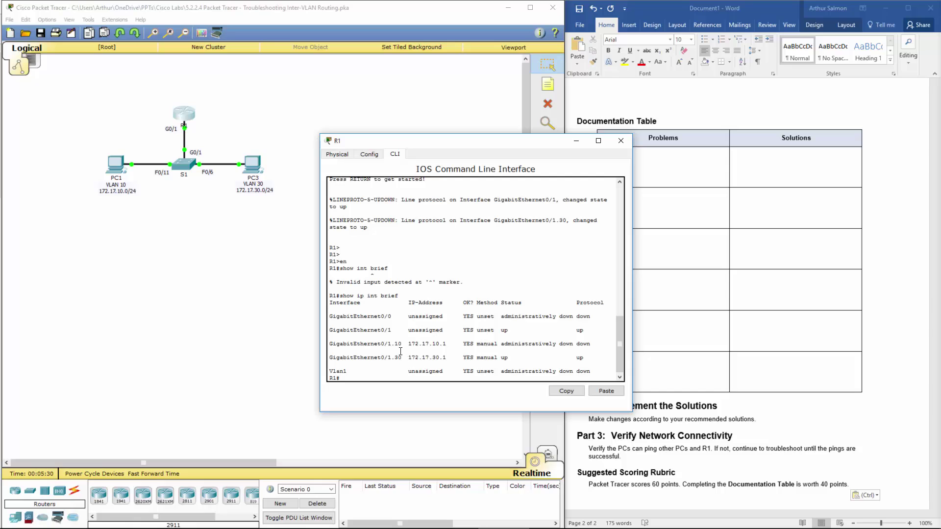
# Highlight the G0/1.10 row showing 172.17.10.1 administratively down, then move R1's window aside
pyautogui.moveTo(381, 343); pyautogui.dragTo(596, 347)
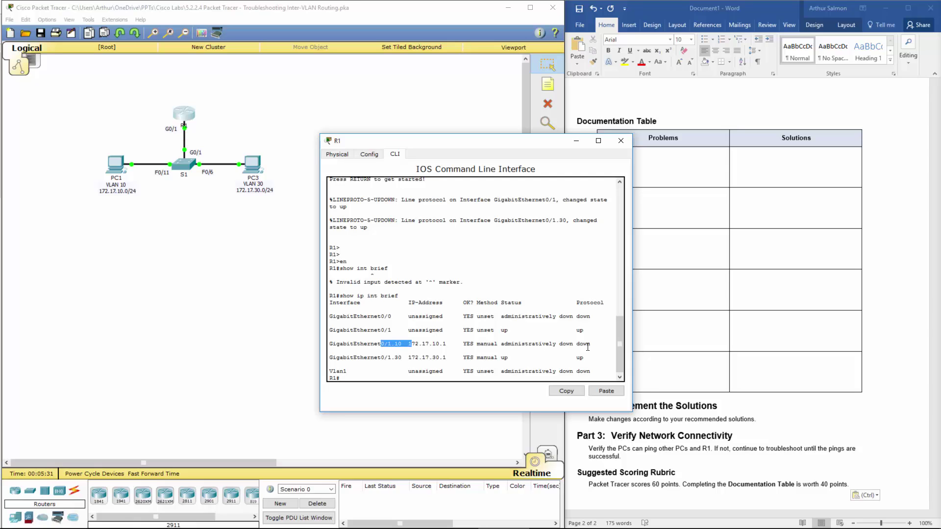
pyautogui.click(510, 342)
pyautogui.moveTo(509, 344)
pyautogui.mouseDown()
pyautogui.moveTo(329, 343)
pyautogui.moveTo(568, 347)
pyautogui.moveTo(560, 344)
pyautogui.mouseUp()
pyautogui.click(523, 349)
pyautogui.click(524, 347)
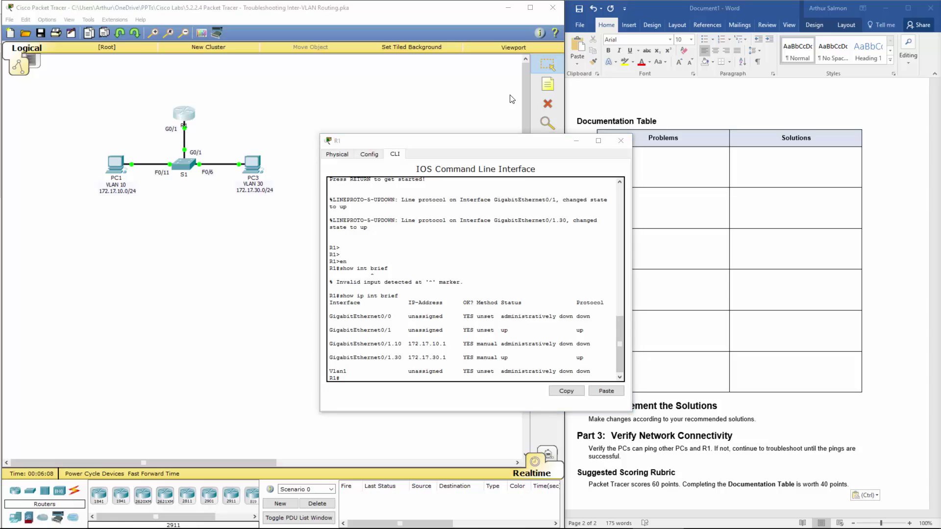
pyautogui.moveTo(488, 140); pyautogui.dragTo(407, 136)
# Record the first problem 'R1 G0/1.10 no on' with solution 'No shut' in the table
pyautogui.click(645, 163)
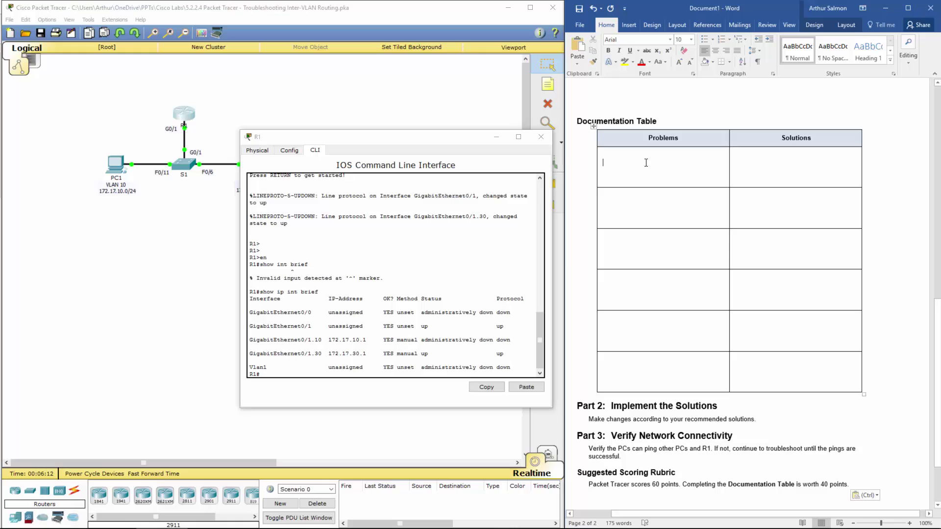
pyautogui.write('R1')
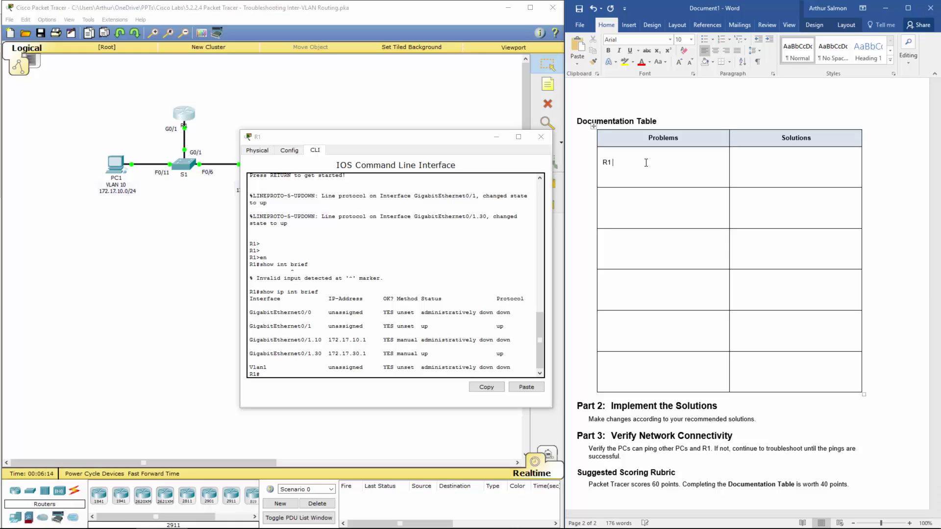
pyautogui.write('G')
pyautogui.write('0/')
pyautogui.write('1.10 ')
pyautogui.write('not on')
pyautogui.write('No sh')
pyautogui.write('ut')
# Run show vlan and show vlan brief on R1, listing only default VLANs 1 and 1002–1005
pyautogui.click(308, 271)
pyautogui.press('Return')
pyautogui.press('Return')
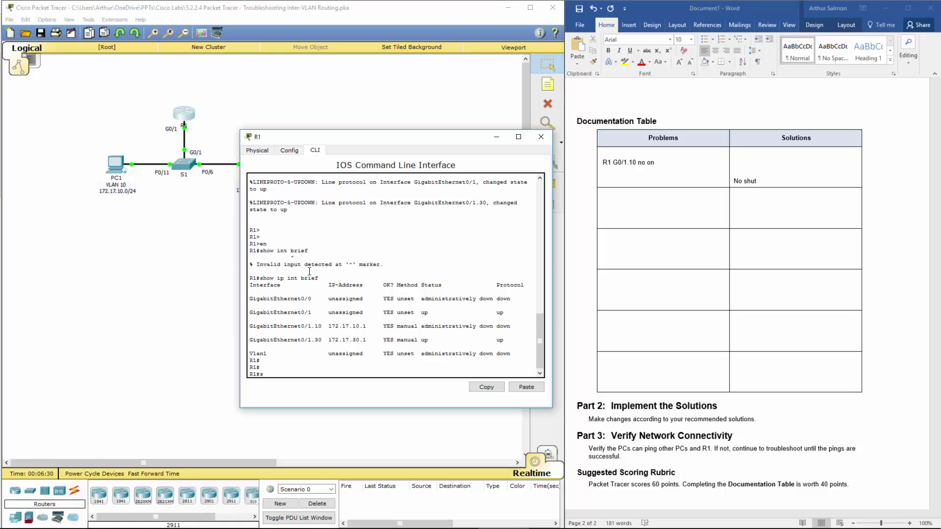
pyautogui.write('how')
pyautogui.write('w')
pyautogui.write(' vlan')
pyautogui.press('Return')
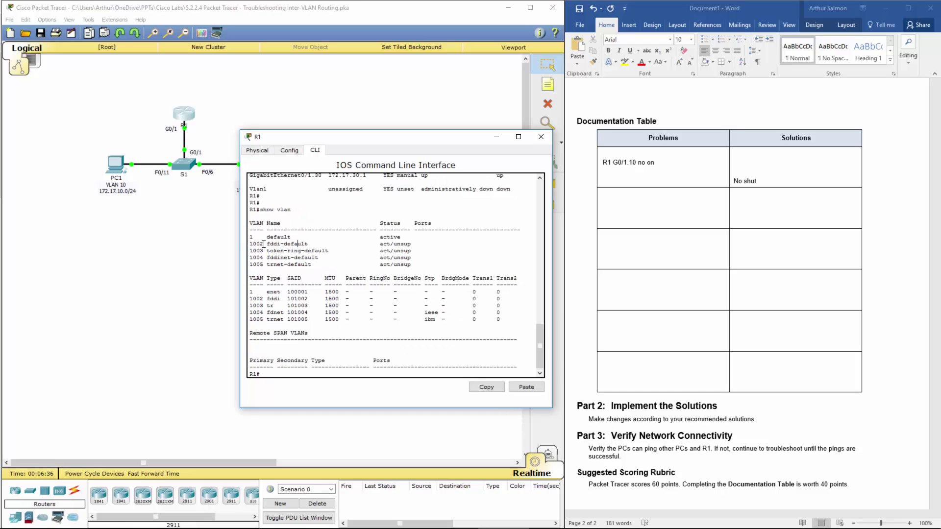
pyautogui.moveTo(261, 243); pyautogui.dragTo(285, 251)
pyautogui.scroll(1, 268, 257)
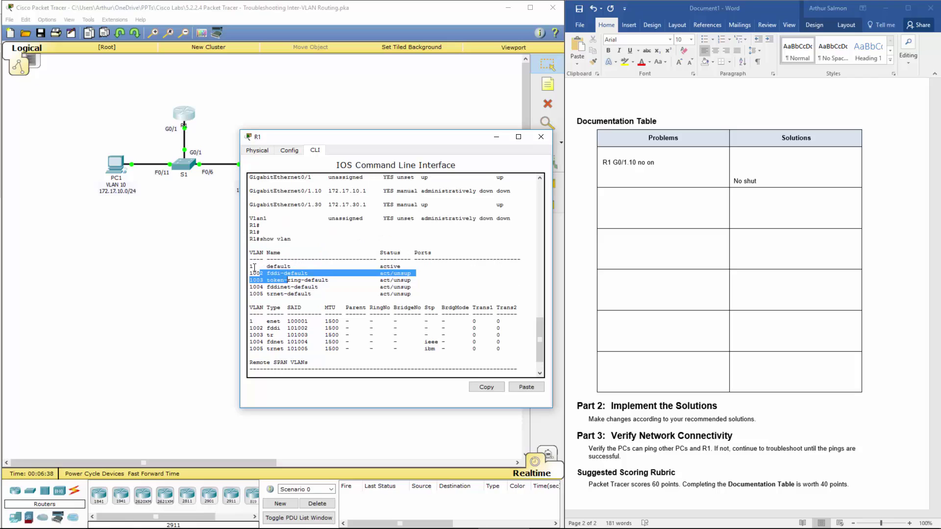
pyautogui.click(254, 268)
pyautogui.scroll(-1, 253, 268)
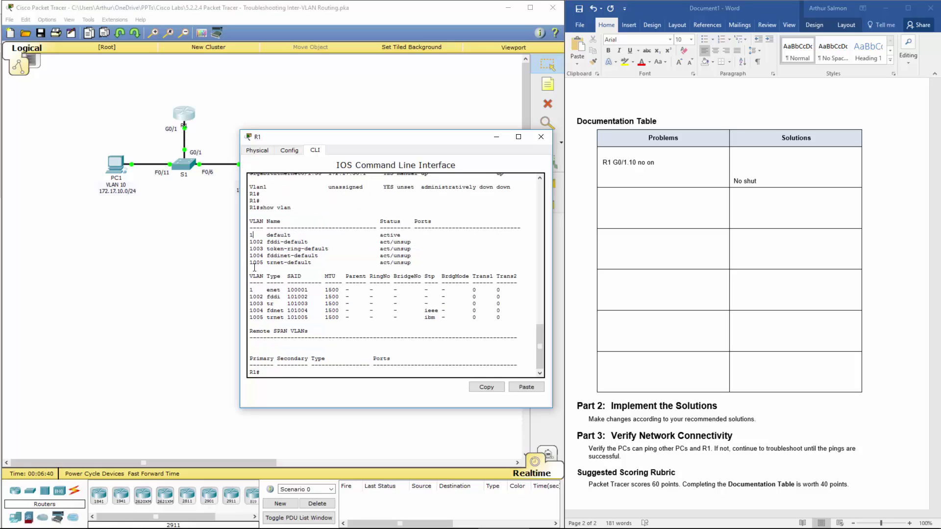
pyautogui.press('Up')
pyautogui.write('rief')
pyautogui.press('Return')
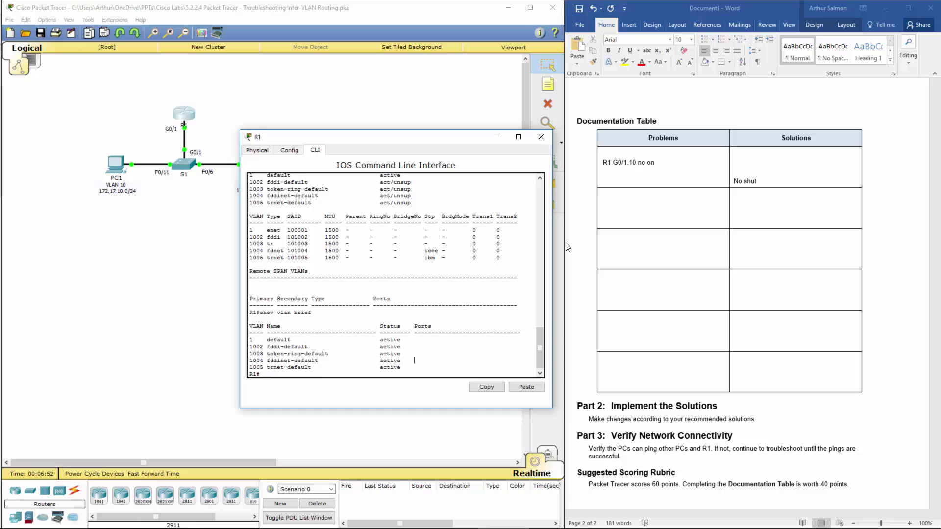
# Record the second problem 'R1 missing vlans' with solution 'Program the correct vlans into R1'
pyautogui.click(624, 207)
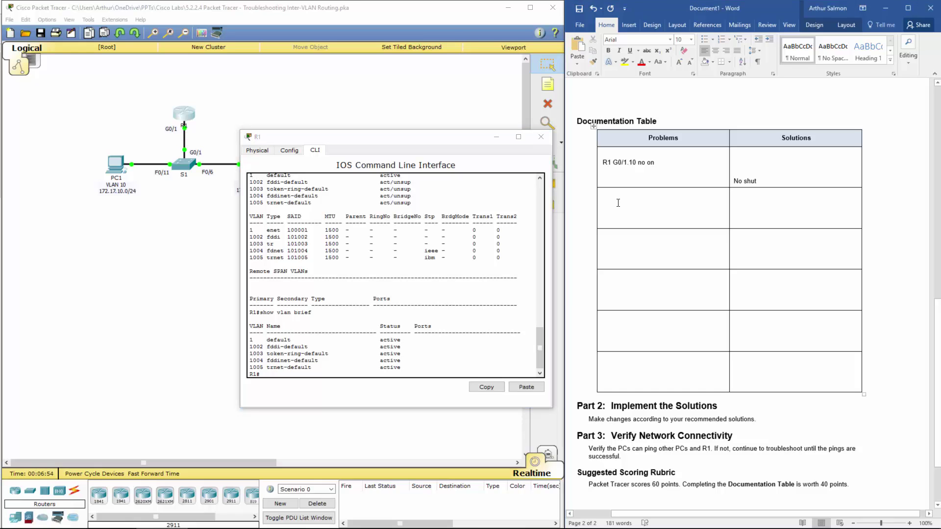
pyautogui.write('R1mi')
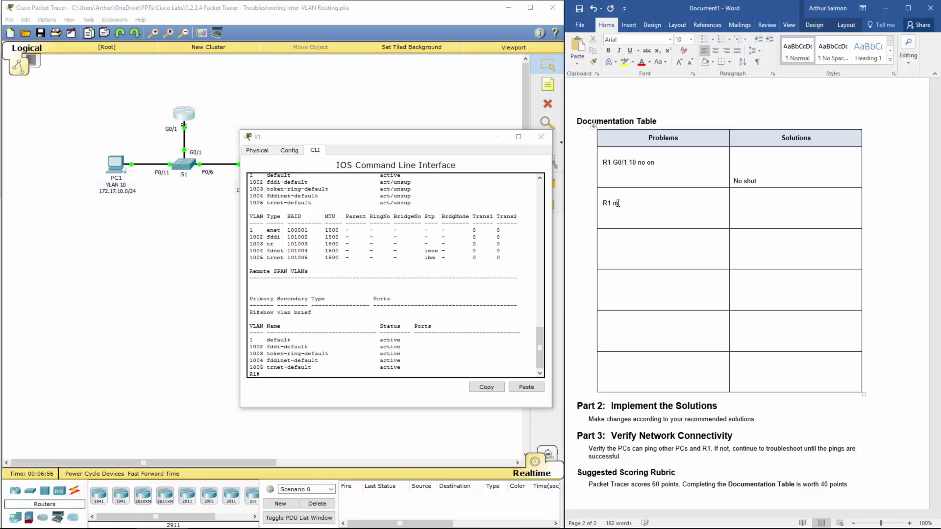
pyautogui.write('ssing vlans')
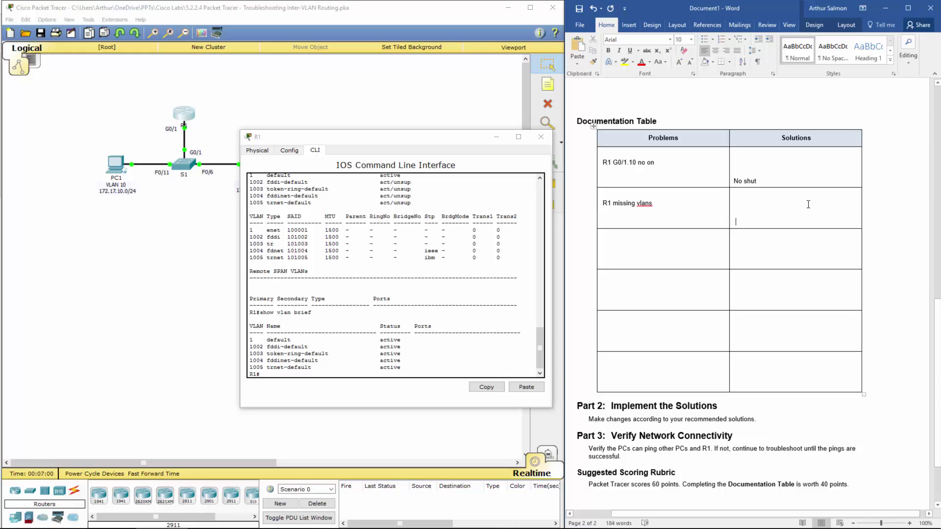
pyautogui.write('program the')
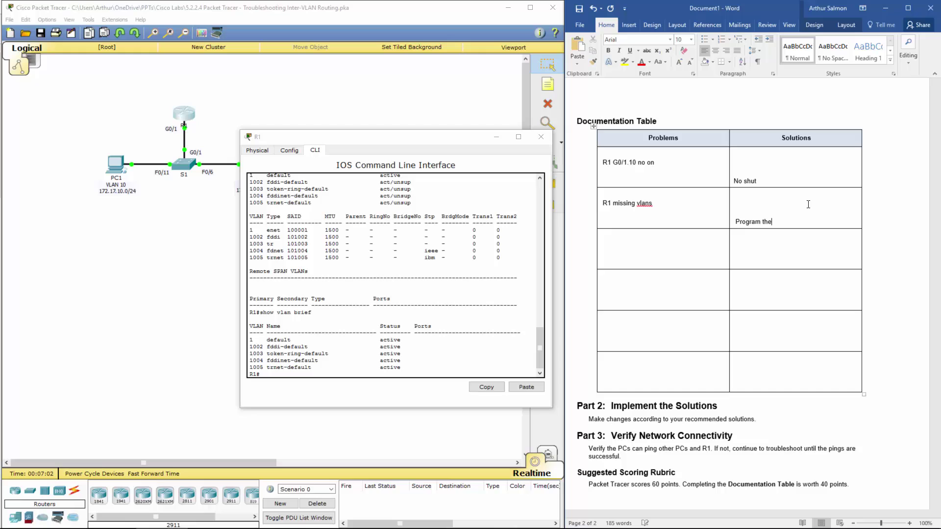
pyautogui.write(' correct vl')
pyautogui.write('ans into R1')
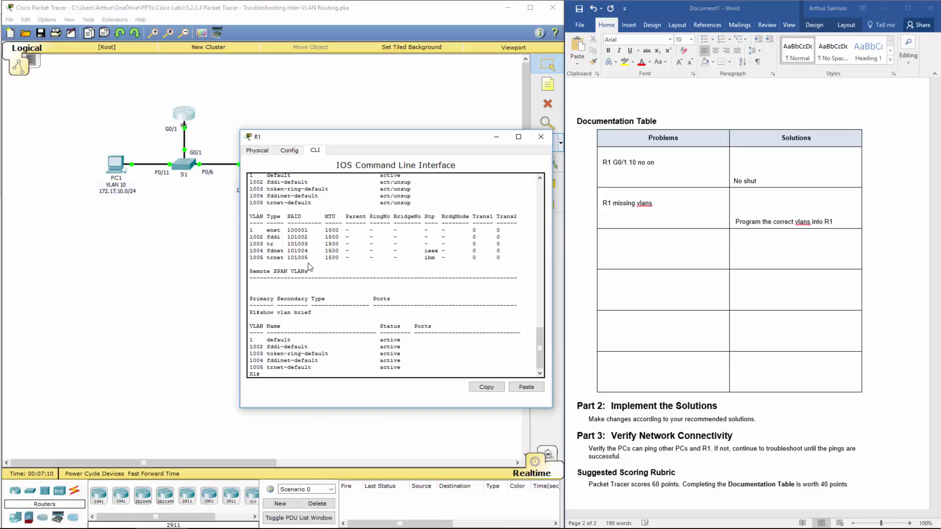
# Close R1's console to reveal the full topology
pyautogui.click(539, 138)
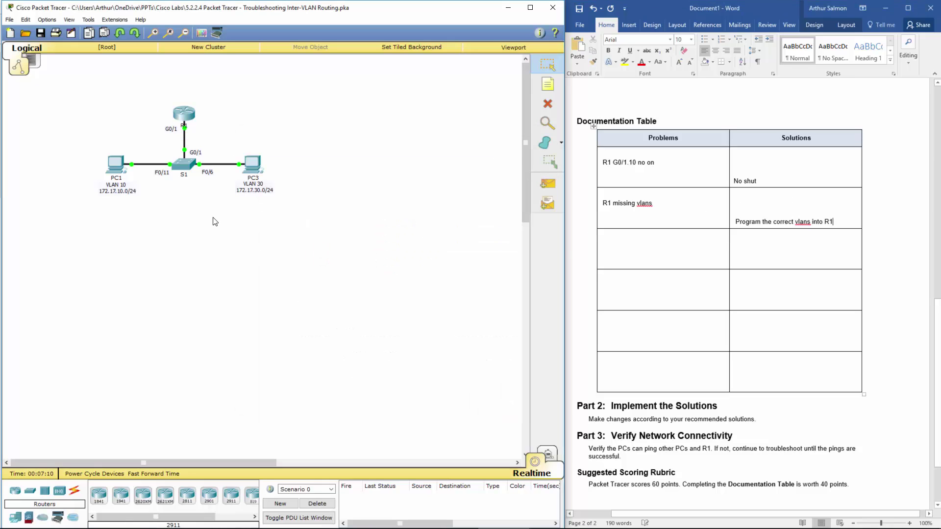
# On S1's CLI enter privileged mode and page through the running configuration
pyautogui.click(190, 166)
pyautogui.click(395, 153)
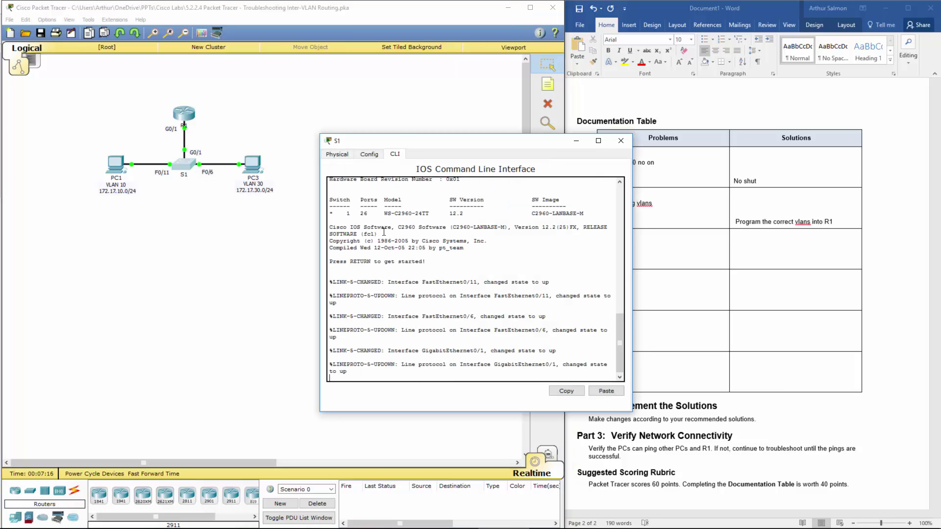
pyautogui.press('Return')
pyautogui.press('Return')
pyautogui.press('Return')
pyautogui.write('en')
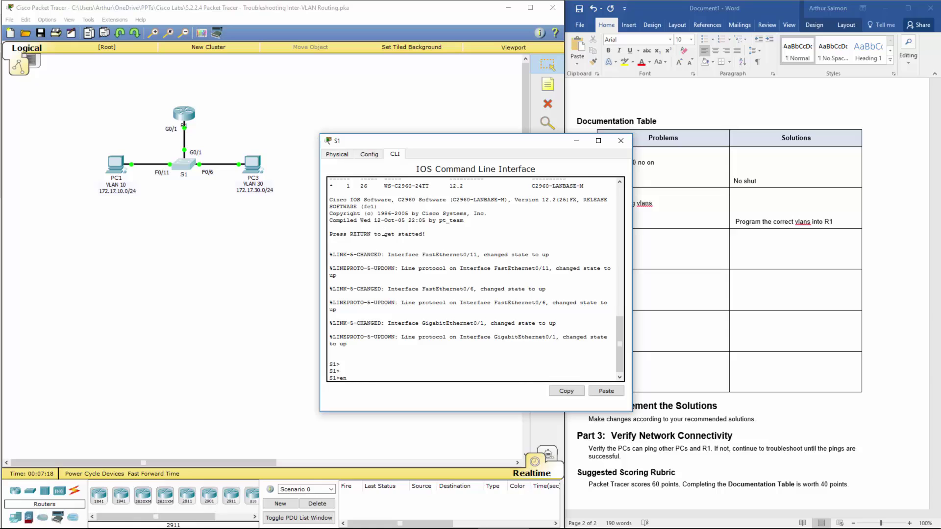
pyautogui.press('Return')
pyautogui.write('show')
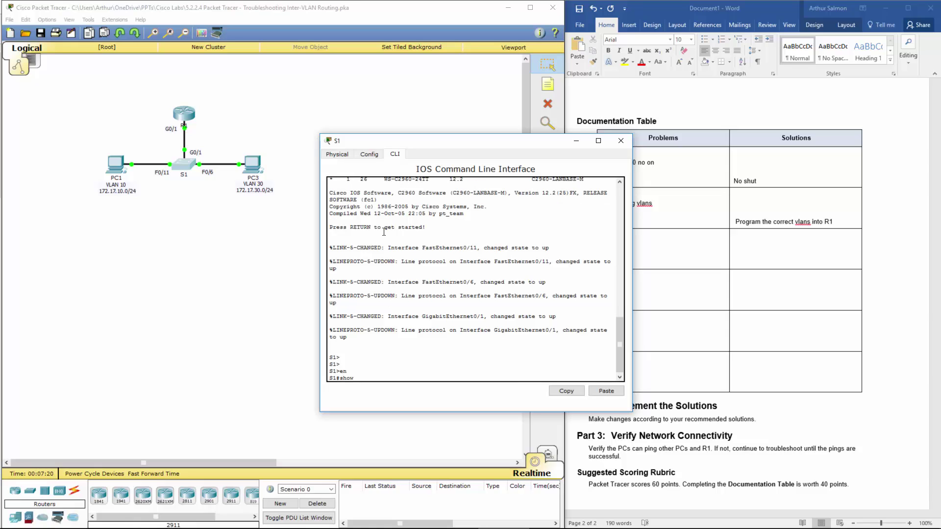
pyautogui.write(' run')
pyautogui.press('Return')
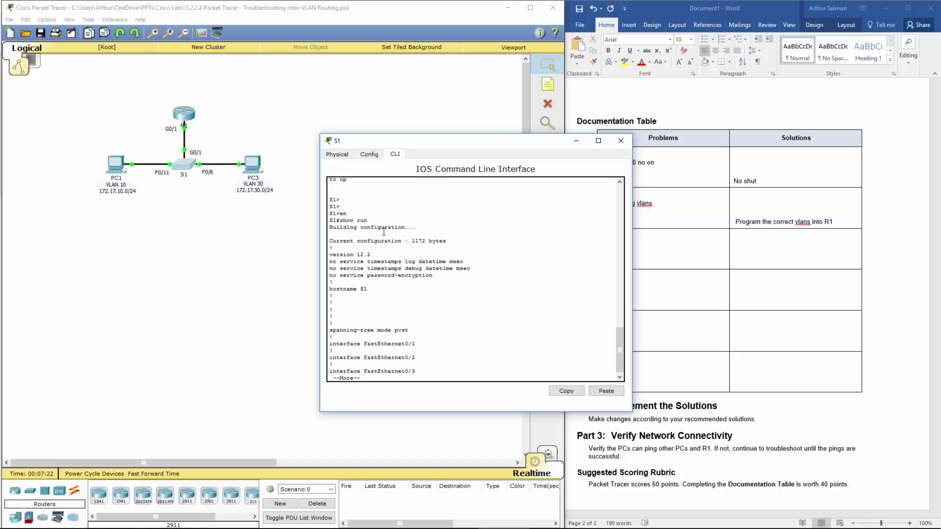
pyautogui.press('space')
pyautogui.press('space')
pyautogui.press('space')
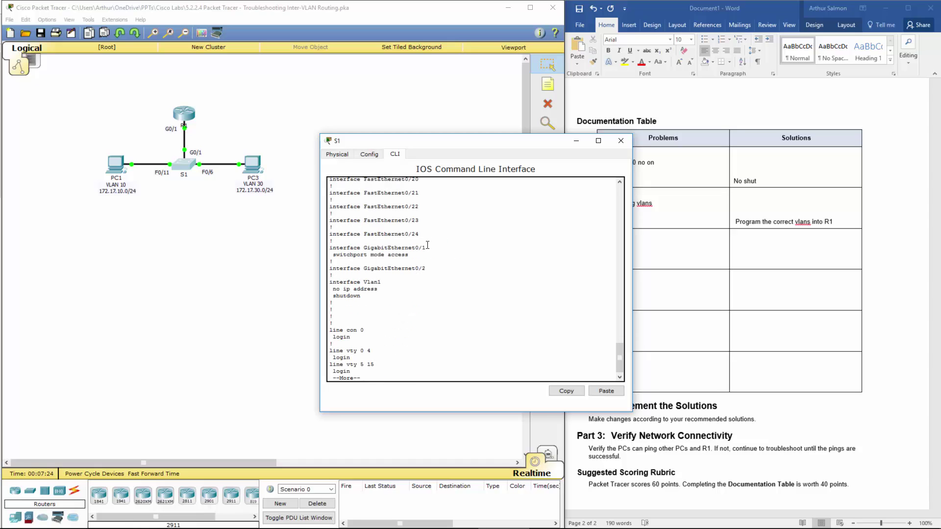
pyautogui.press('space')
pyautogui.scroll(1, 380, 240)
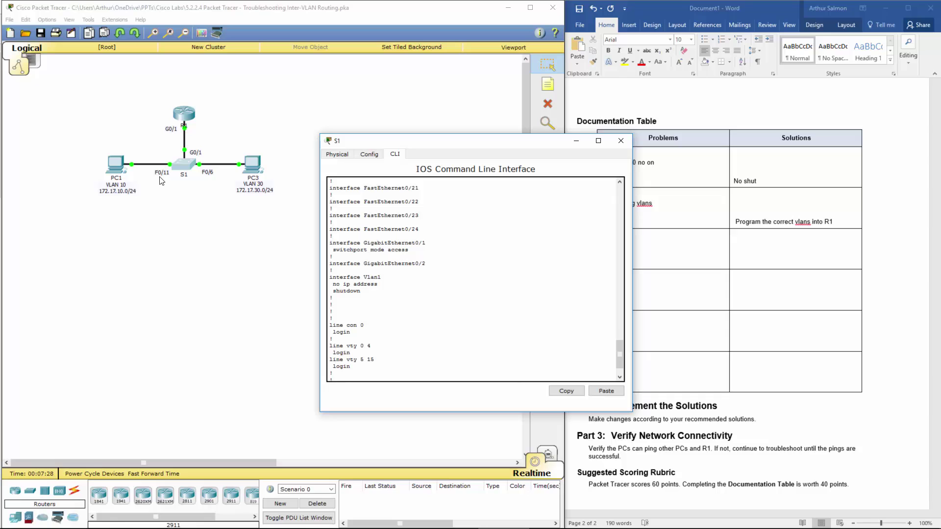
pyautogui.scroll(5, 370, 228)
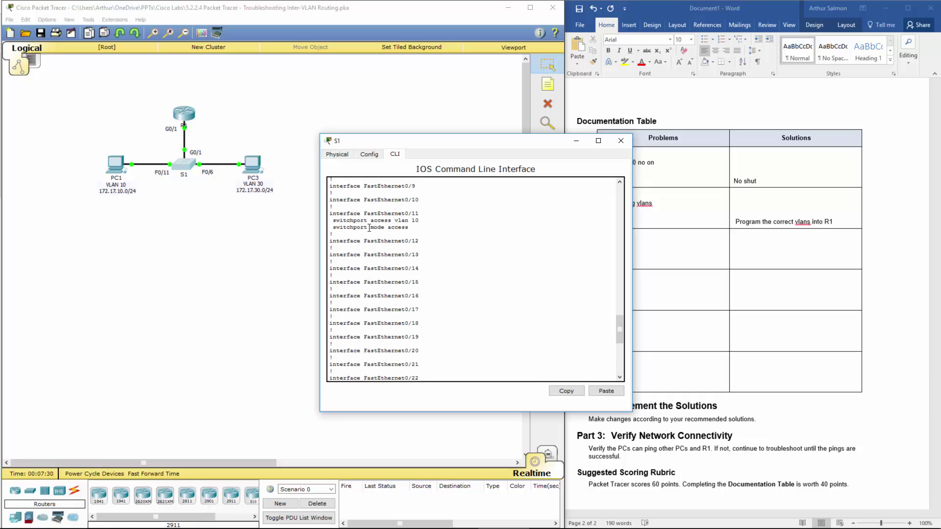
# Highlight the F0/11 VLAN 10 and F0/6 VLAN 30 assignments and G0/1 set to access mode
pyautogui.moveTo(376, 221); pyautogui.dragTo(417, 225)
pyautogui.scroll(2, 408, 227)
pyautogui.scroll(2, 384, 224)
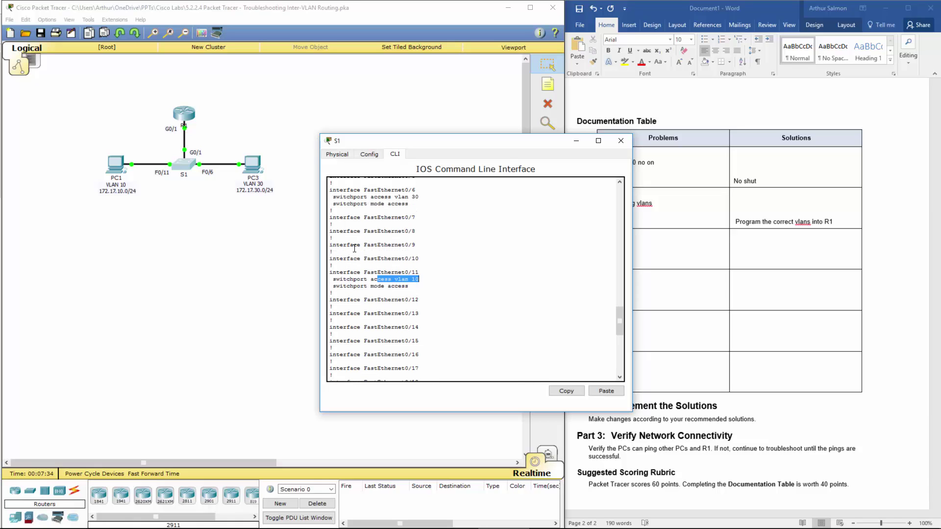
pyautogui.moveTo(418, 198)
pyautogui.mouseDown()
pyautogui.moveTo(377, 205)
pyautogui.moveTo(408, 206)
pyautogui.mouseUp()
pyautogui.click(382, 205)
pyautogui.click(377, 205)
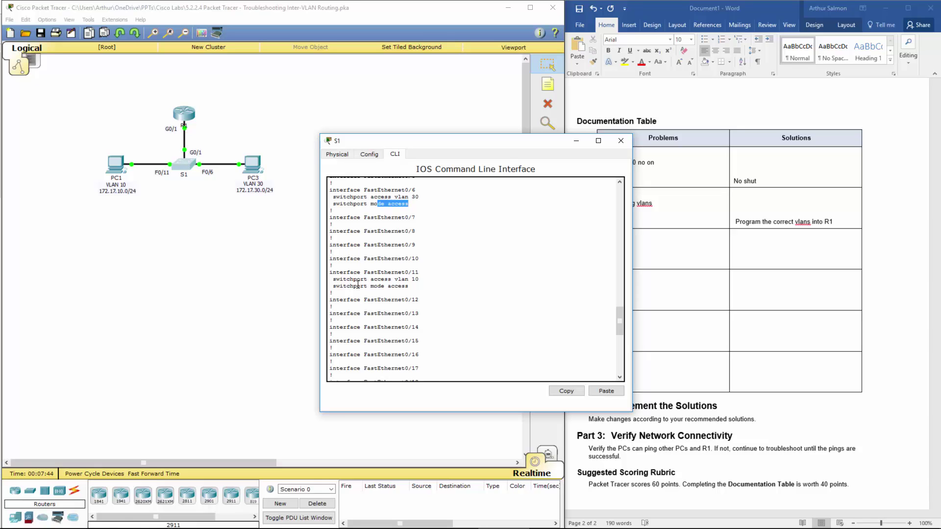
pyautogui.scroll(-5, 328, 246)
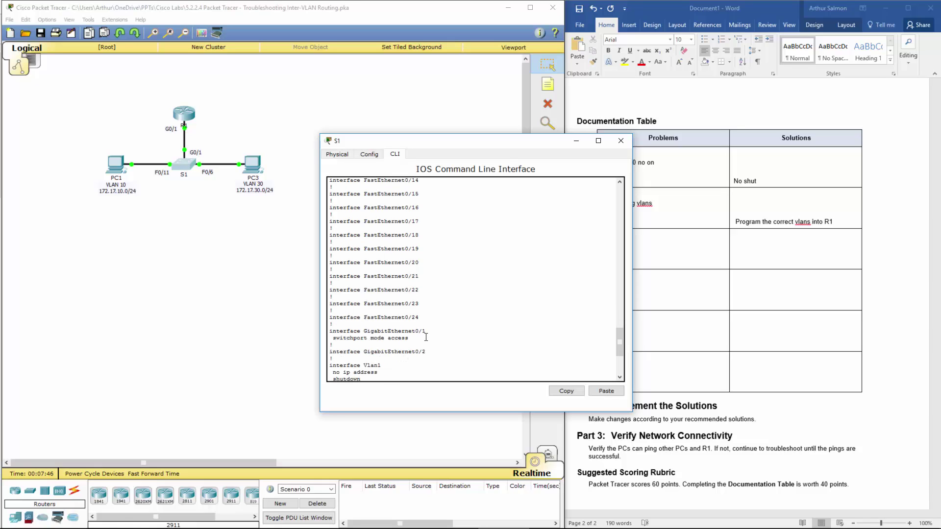
pyautogui.moveTo(333, 332); pyautogui.dragTo(427, 337)
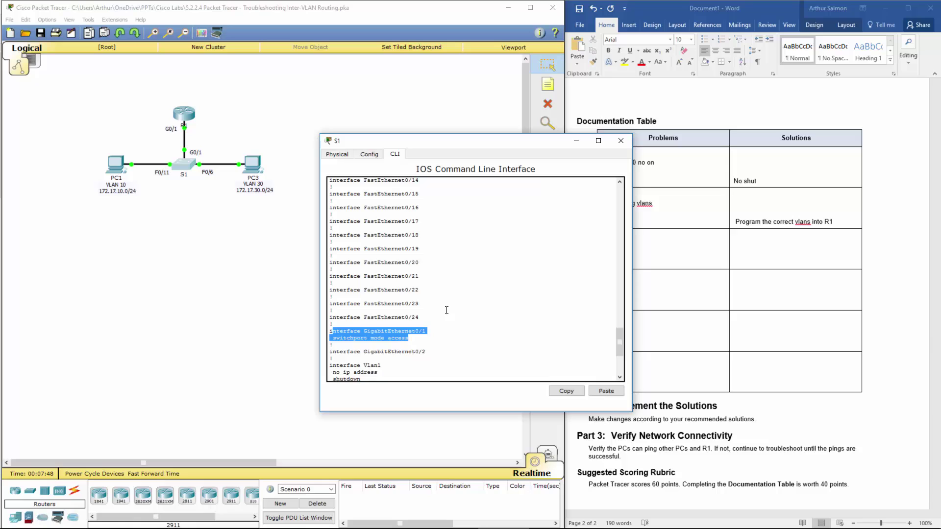
# Record the third problem 'S1 g0/1 wrong switchport mode' with solution 'Set port to switchport mode trunk'
pyautogui.click(648, 252)
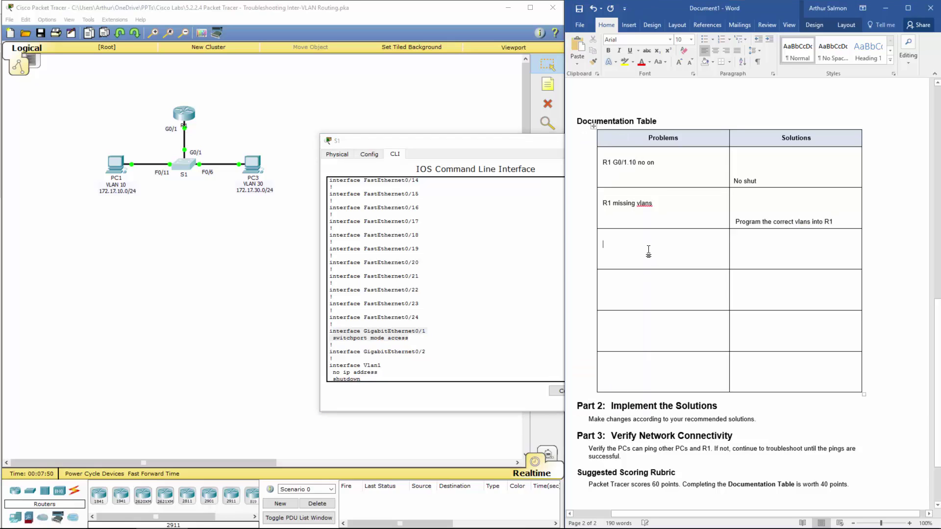
pyautogui.write('S1 ')
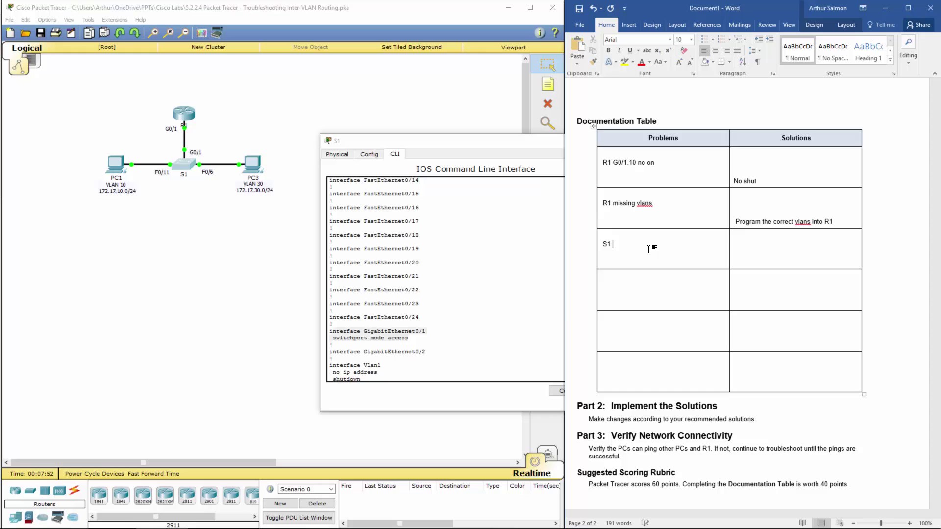
pyautogui.write('g0/1 ')
pyautogui.write('wro')
pyautogui.write('ng ')
pyautogui.write('swi')
pyautogui.write('tch')
pyautogui.write('po')
pyautogui.write('rt mode')
pyautogui.write('Set ')
pyautogui.write('port to swit')
pyautogui.write('chport mode tr')
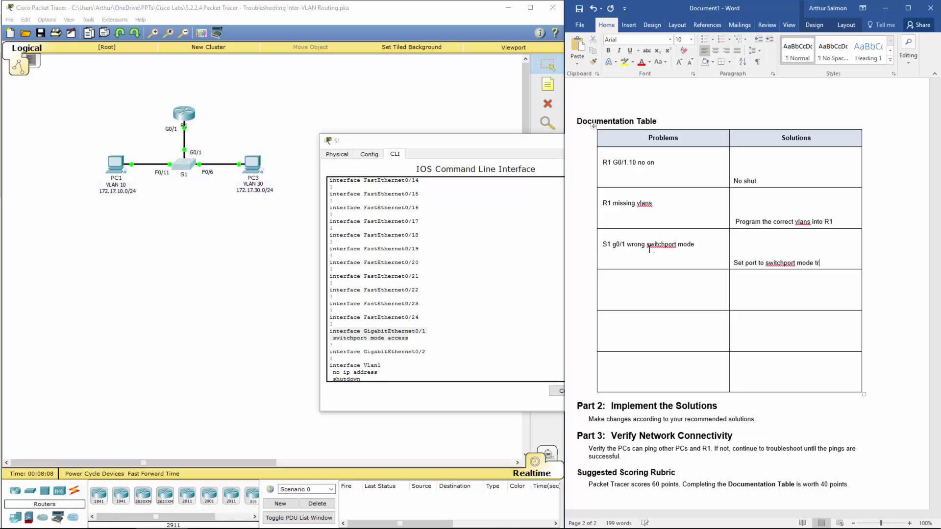
pyautogui.write('unk')
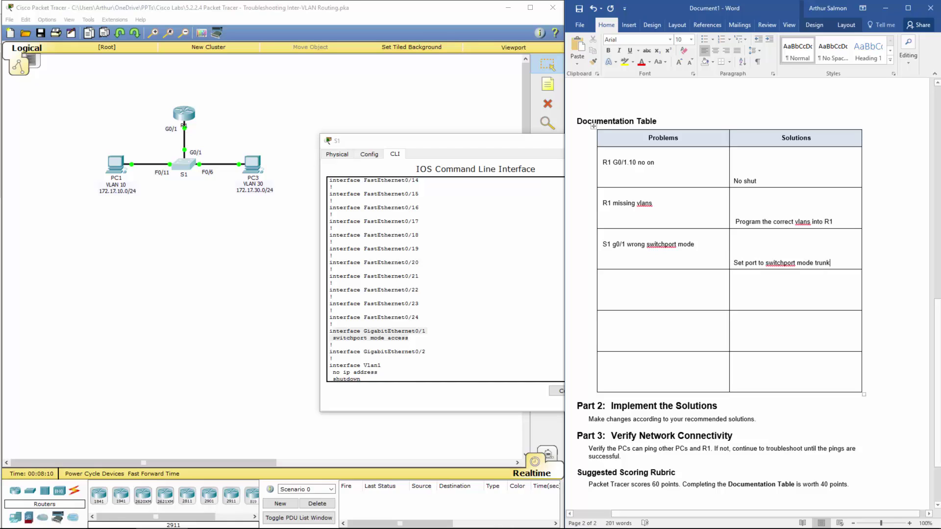
# Close S1 and inspect PC3's IP configuration, marking its wrong default gateway 172.17.10.1
pyautogui.click(504, 151)
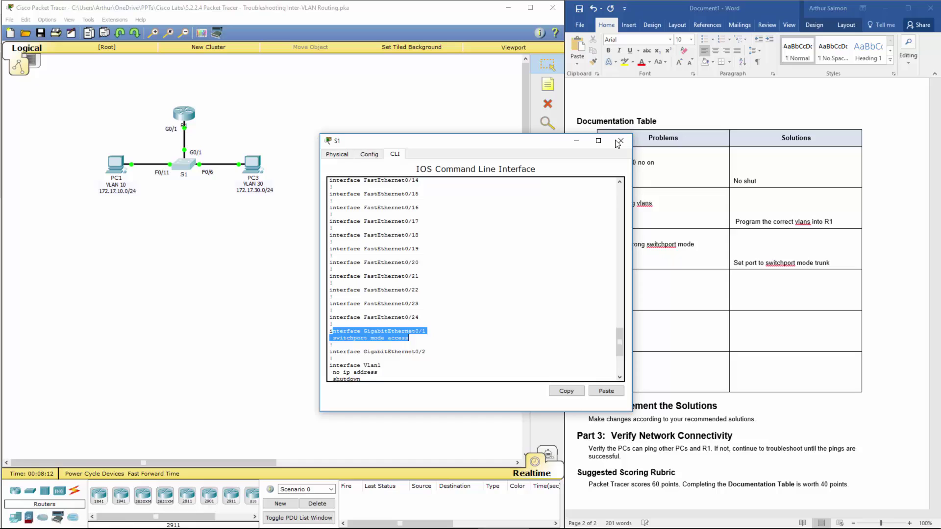
pyautogui.click(621, 141)
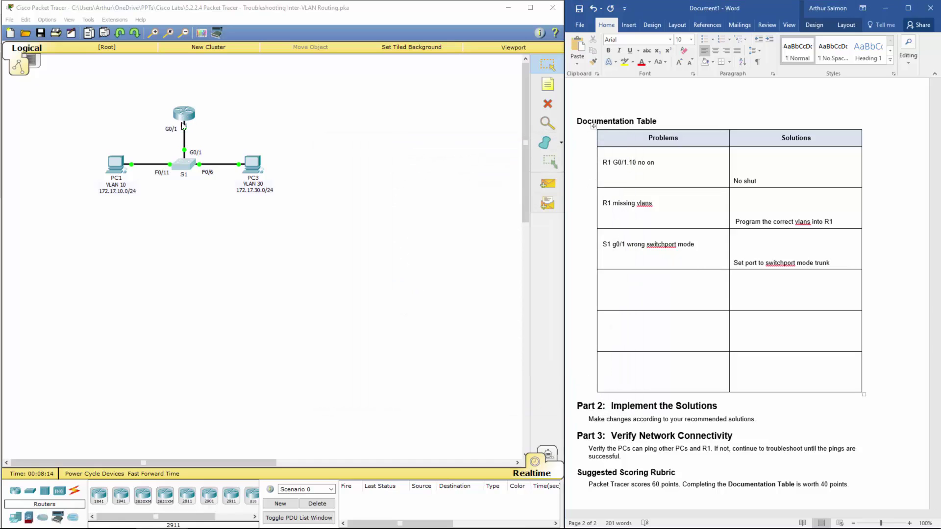
pyautogui.click(250, 166)
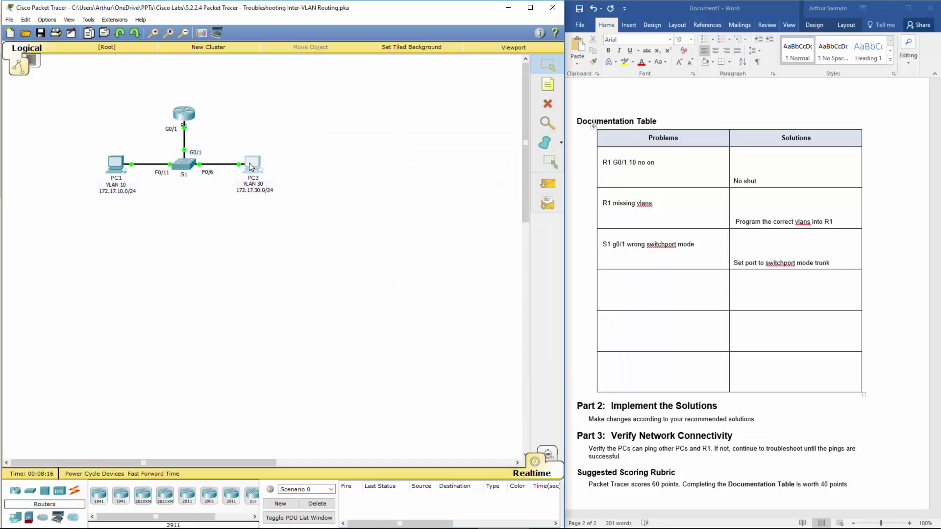
pyautogui.click(402, 155)
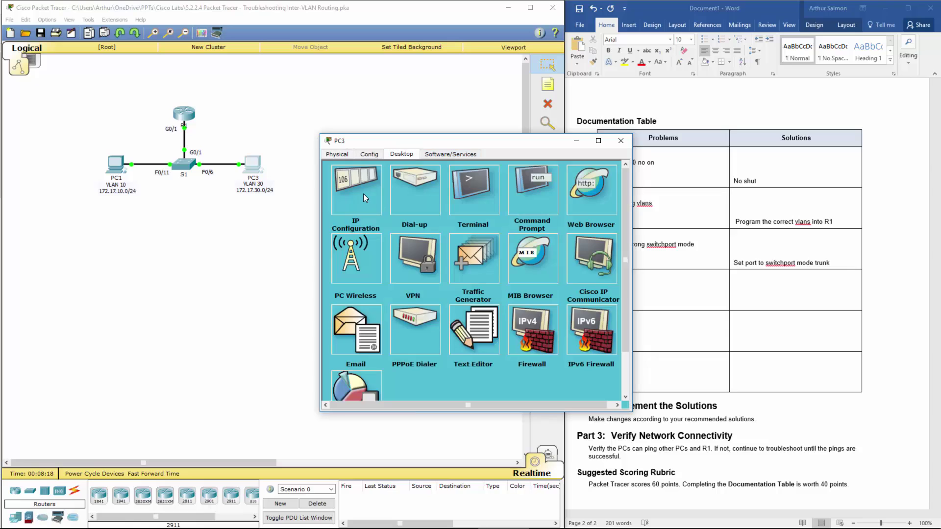
pyautogui.click(363, 194)
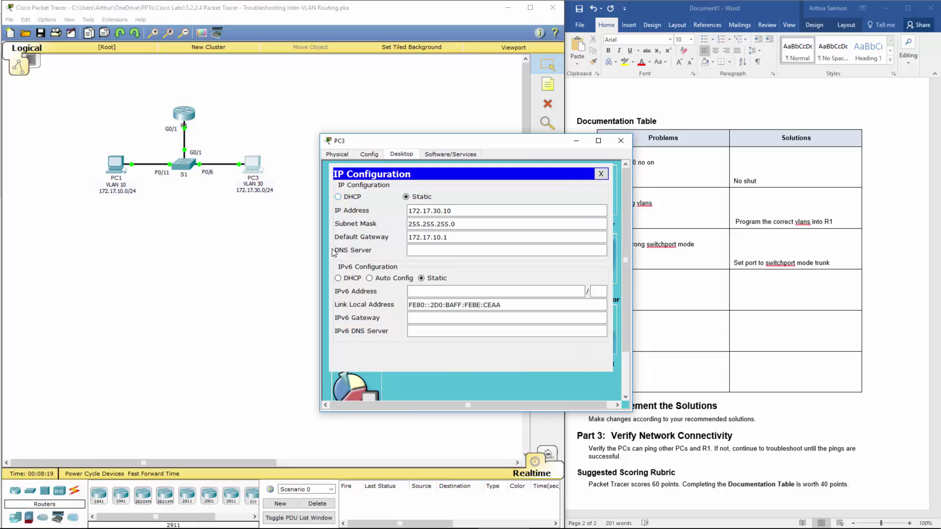
pyautogui.doubleClick(436, 237)
pyautogui.moveTo(499, 143); pyautogui.dragTo(411, 140)
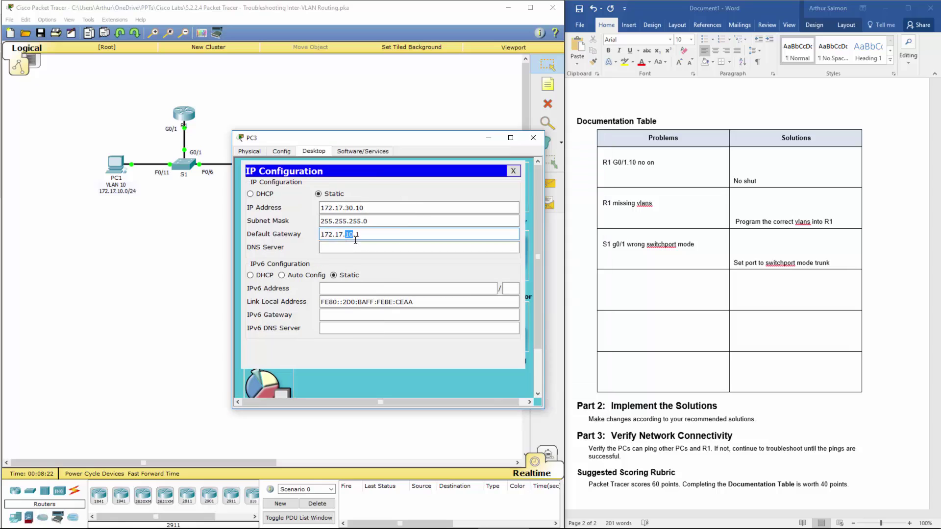
# Fill the fourth table row with "PC3 wrong gateway" and "Fix the gate so its G0/1.30 IP", then close PC3's window
pyautogui.click(621, 304)
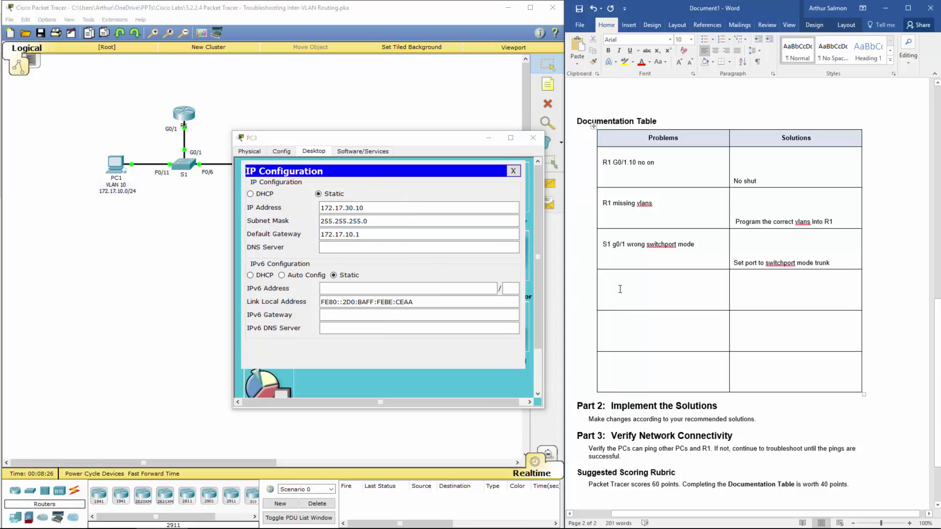
pyautogui.write('PC')
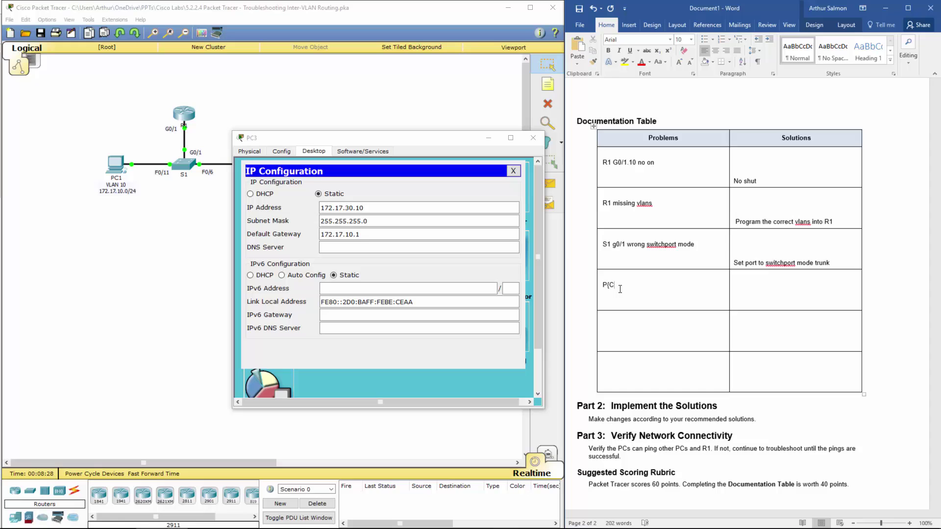
pyautogui.press('BackSpace')
pyautogui.press('BackSpace')
pyautogui.write('C')
pyautogui.write('3 w')
pyautogui.write('rong ')
pyautogui.write('D')
pyautogui.press('BackSpace')
pyautogui.write('g')
pyautogui.write('ateway')
pyautogui.press('Tab')
pyautogui.write('Fix the ')
pyautogui.write('gate so ')
pyautogui.write('its ')
pyautogui.write('G0/1')
pyautogui.write('.30 IP')
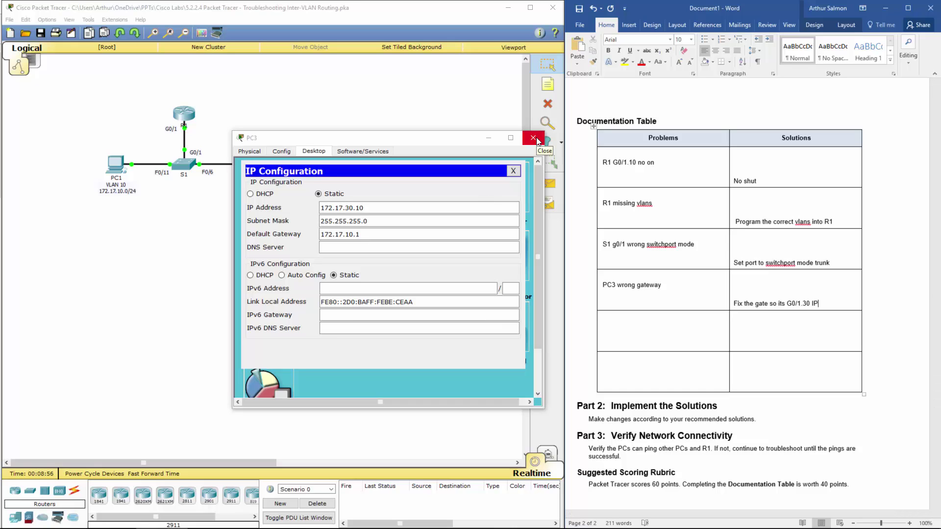
pyautogui.click(534, 139)
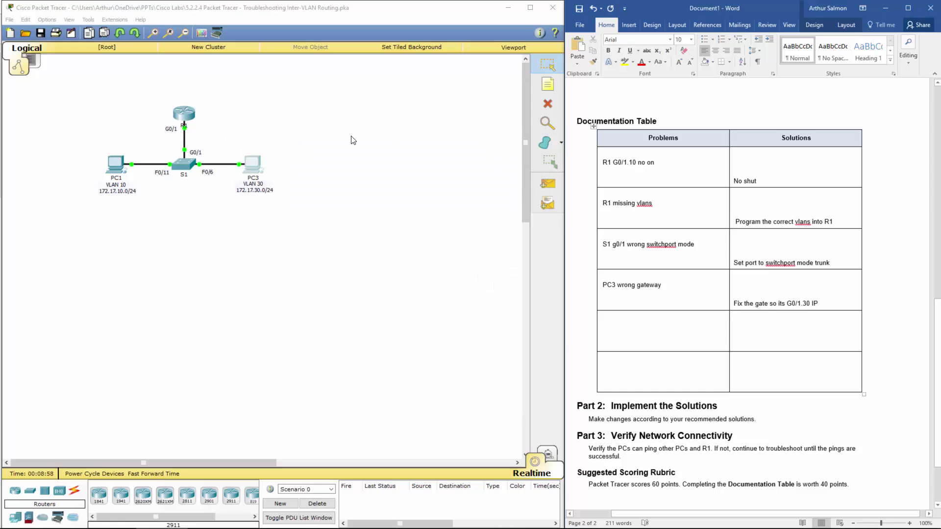